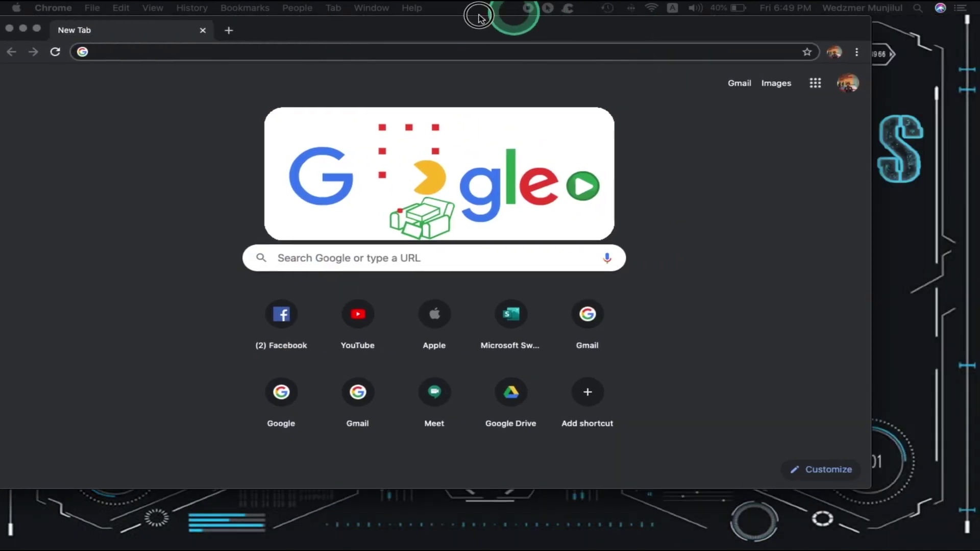
Step: Create a new Chrome profile for the managed deped.gov.ph account and turn on sync
drag(502, 20, 494, 20)
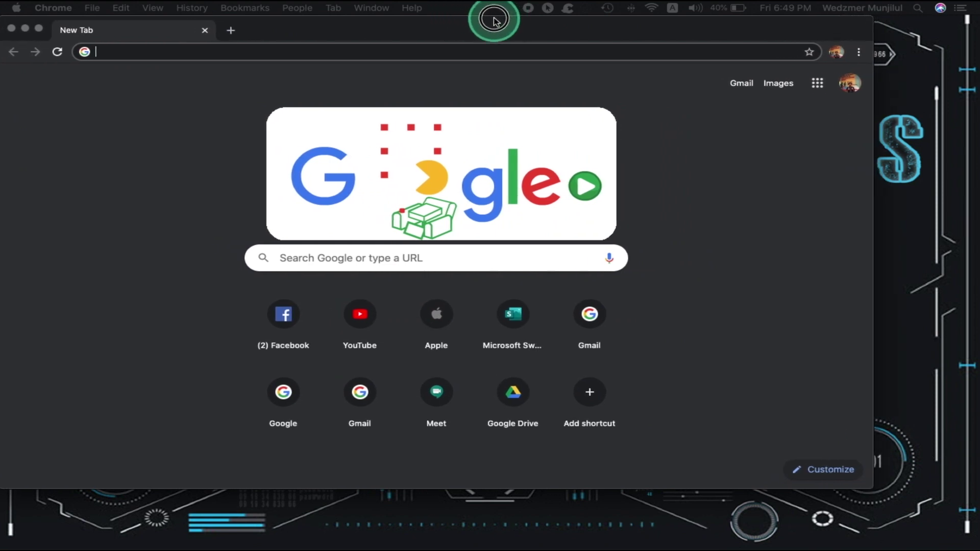
click(849, 87)
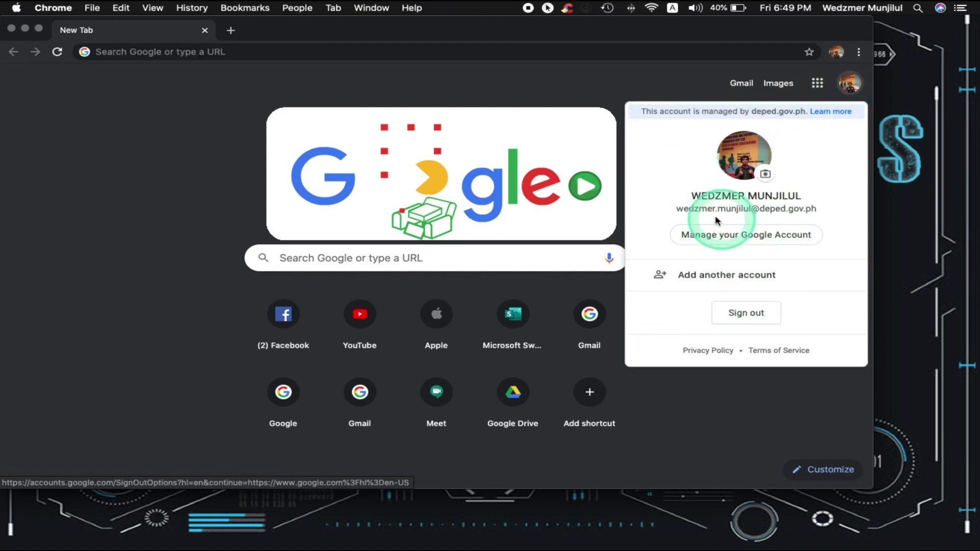
click(770, 312)
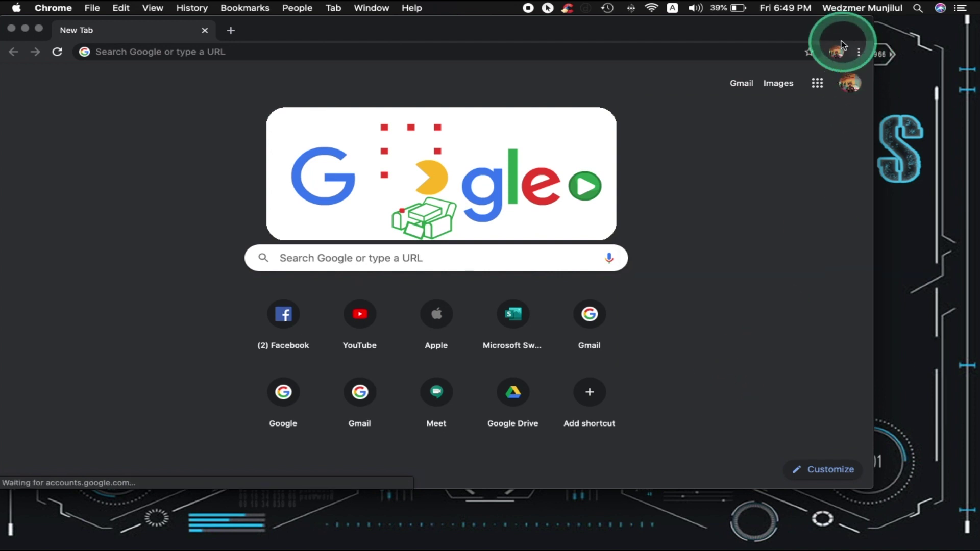
click(837, 55)
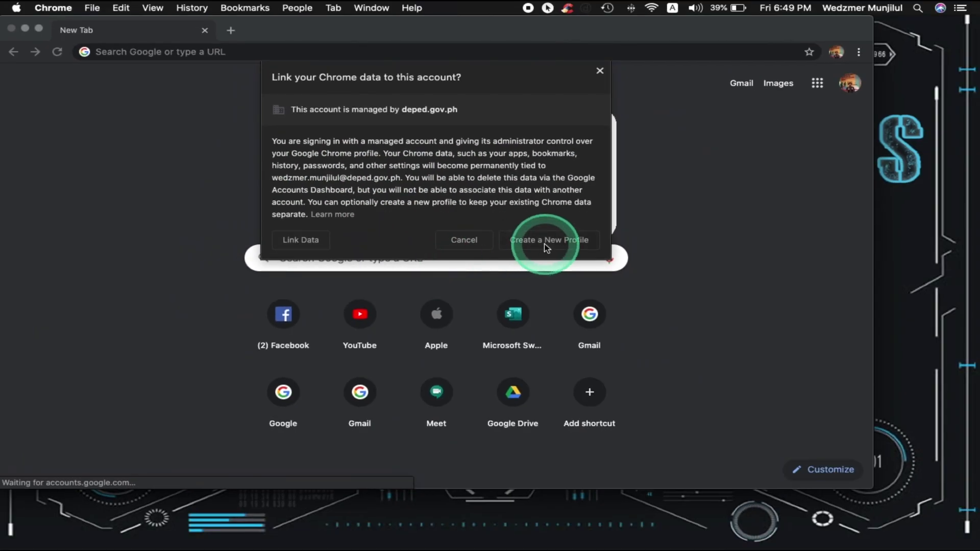
click(587, 247)
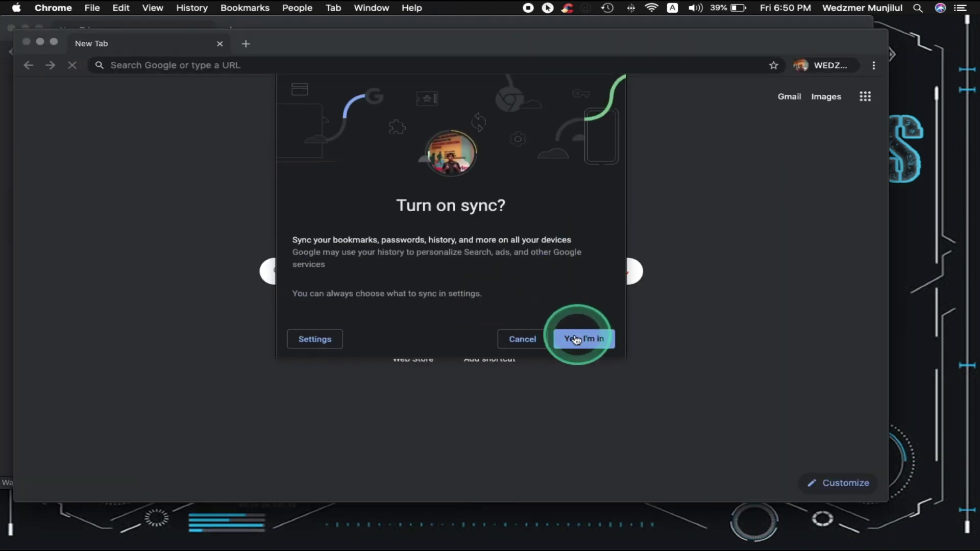
click(577, 339)
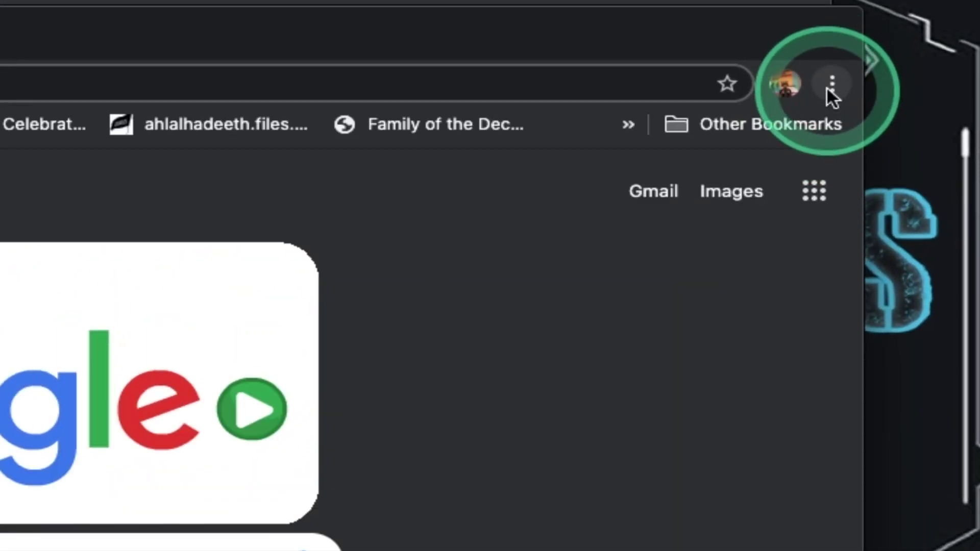
Step: Open Chrome's Cast feature and set its icon to always show in the toolbar
click(831, 86)
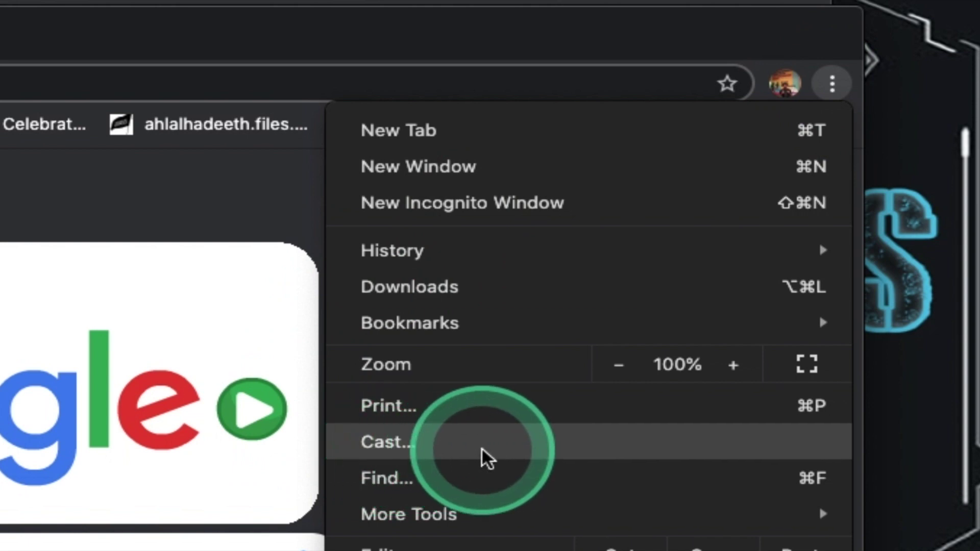
click(482, 449)
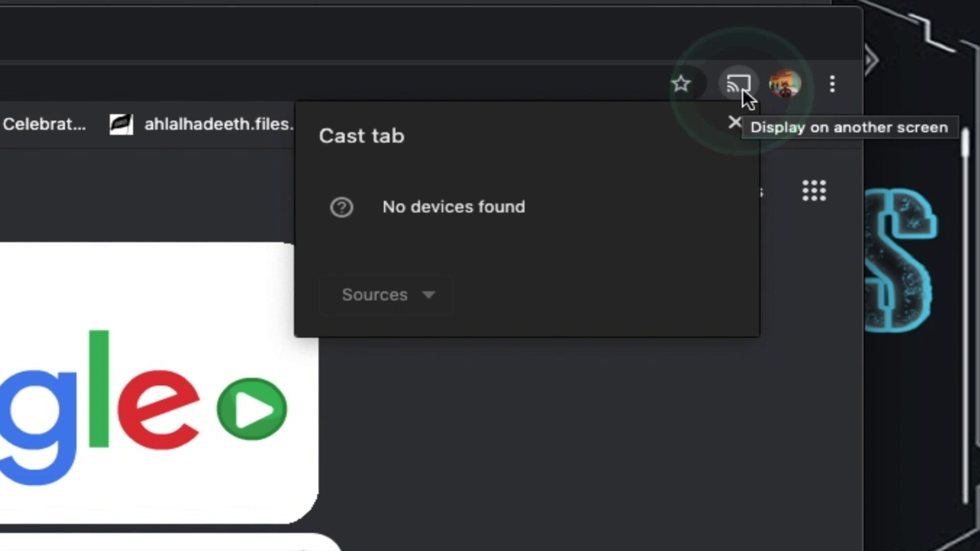
right_click(743, 87)
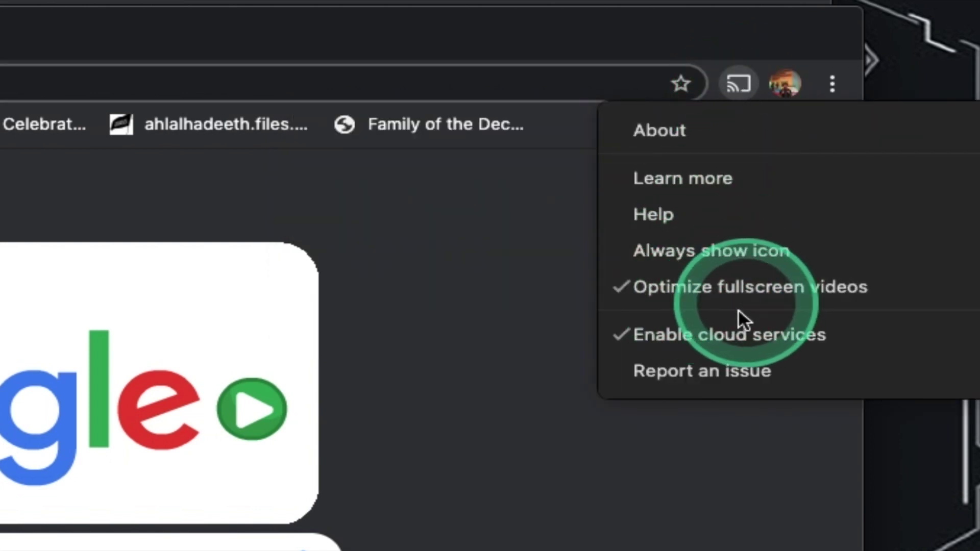
click(620, 249)
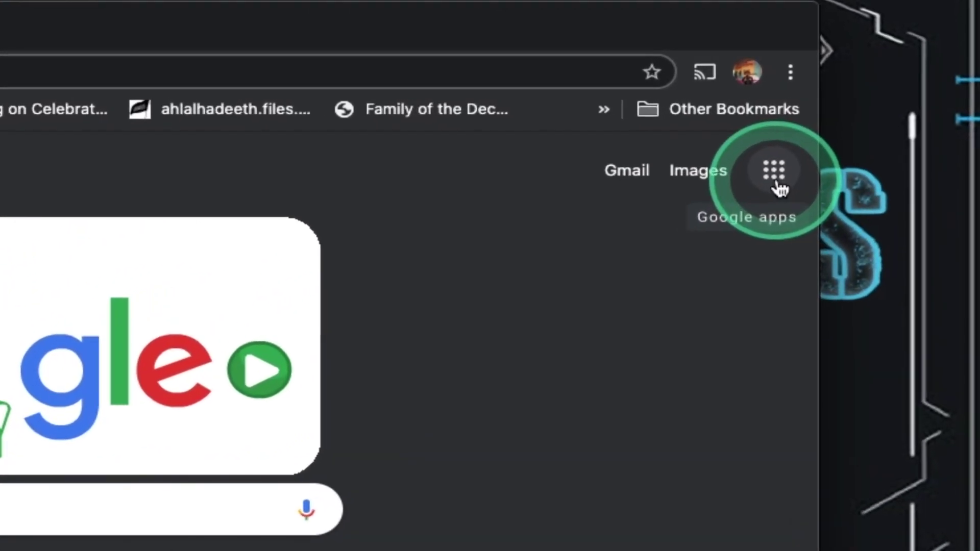
Step: Open Google Calendar from the Google apps and start a new event on Friday, May 8, 2020
click(775, 173)
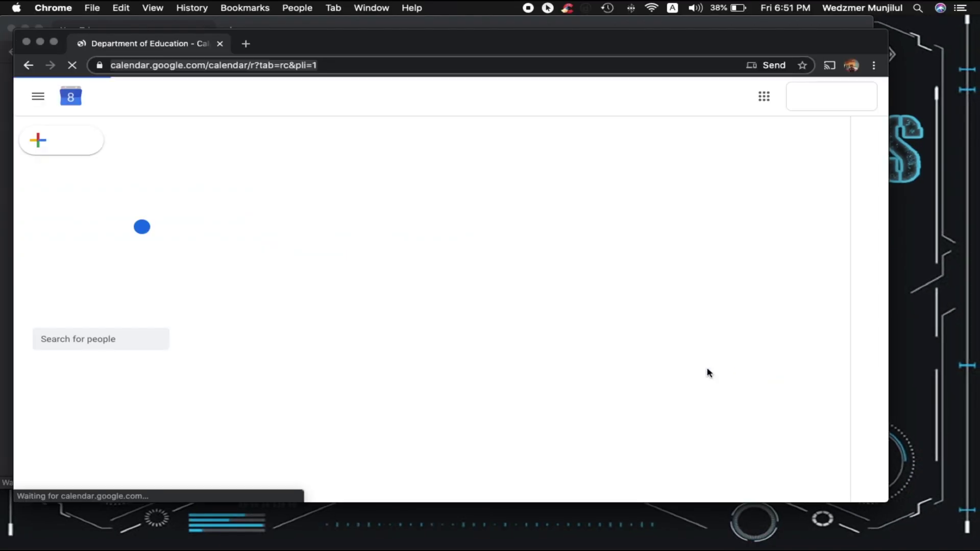
drag(709, 373, 312, 379)
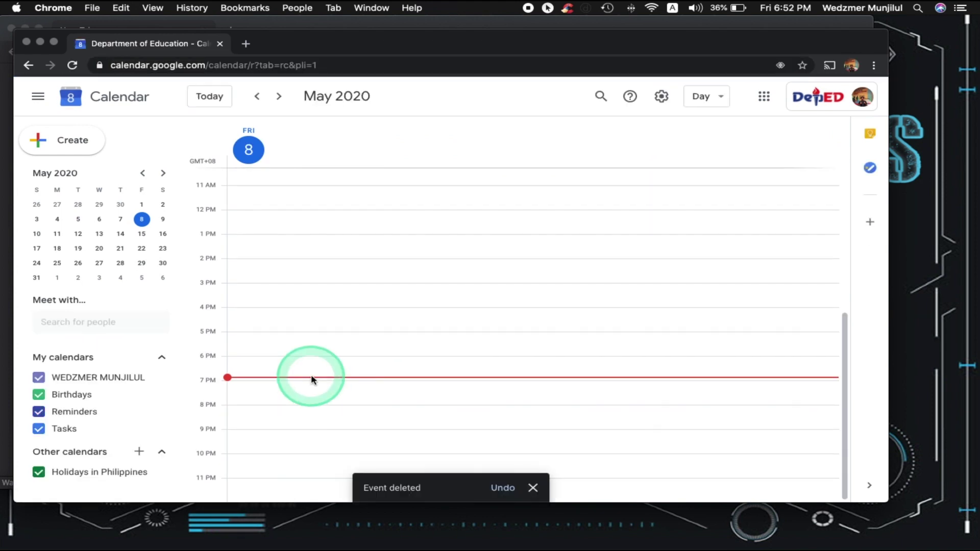
click(311, 379)
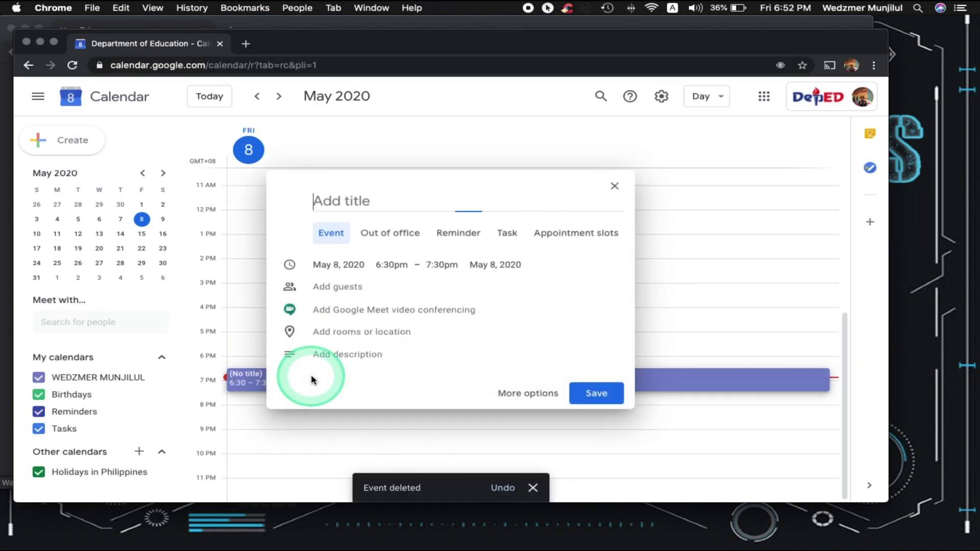
Step: Set the new event's time to run from 5:30pm to 7:30pm
click(387, 266)
scroll(425, 332, up, 2)
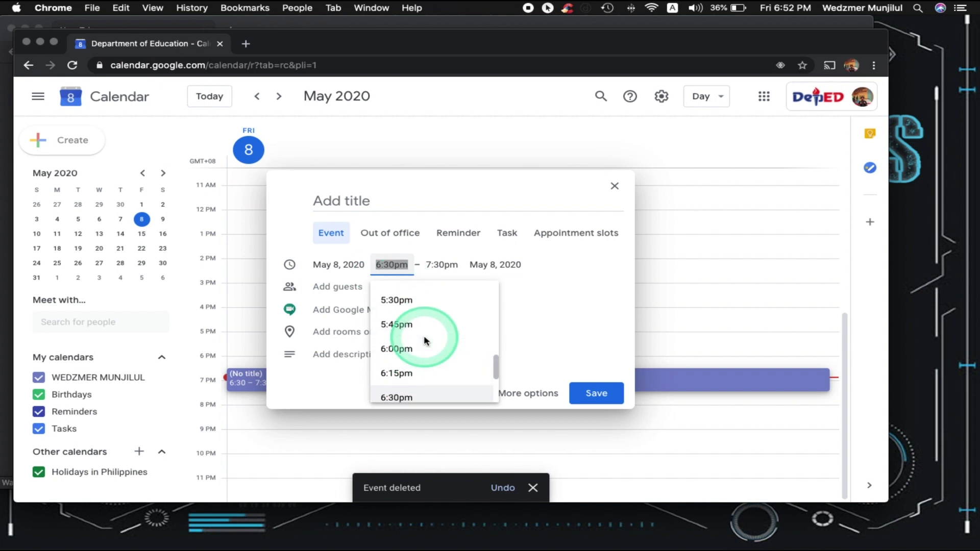
scroll(398, 311, up, 1)
click(395, 302)
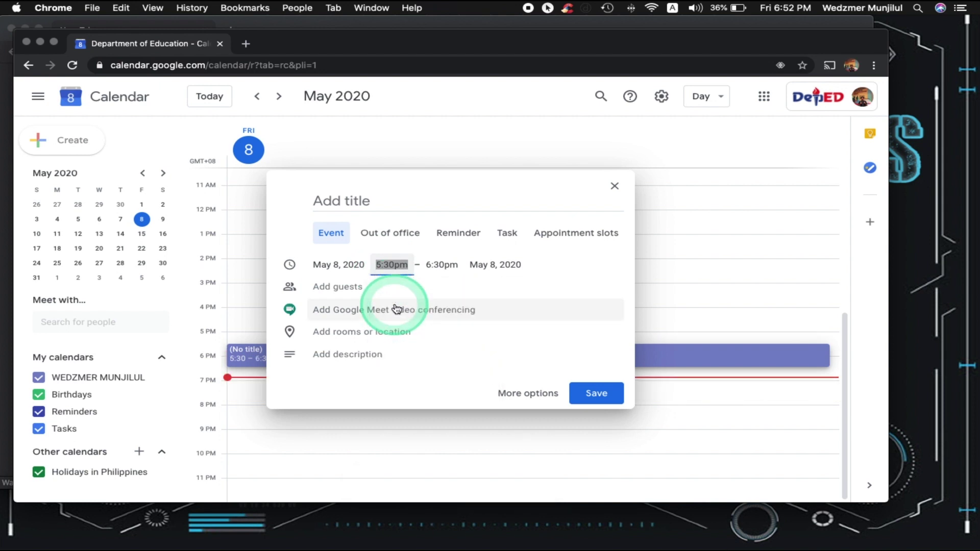
click(442, 265)
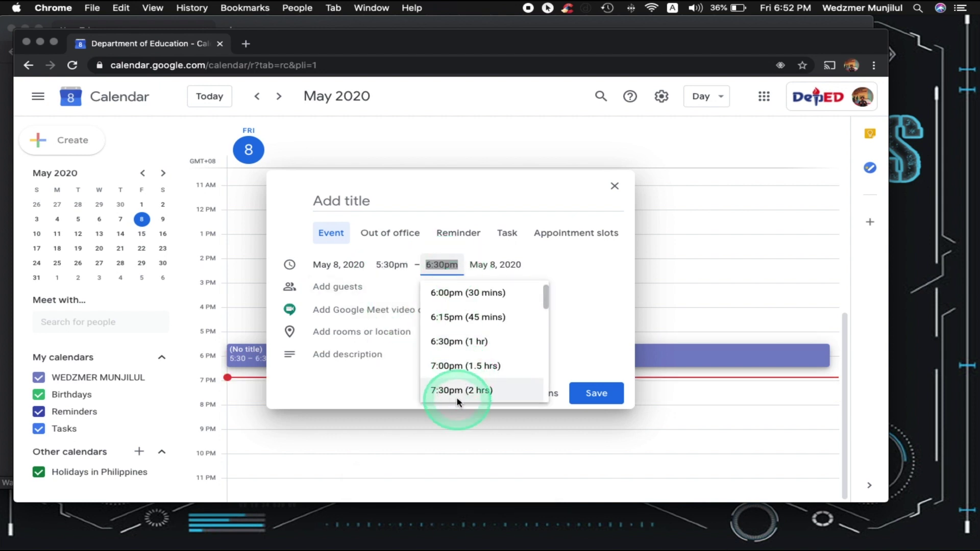
click(471, 394)
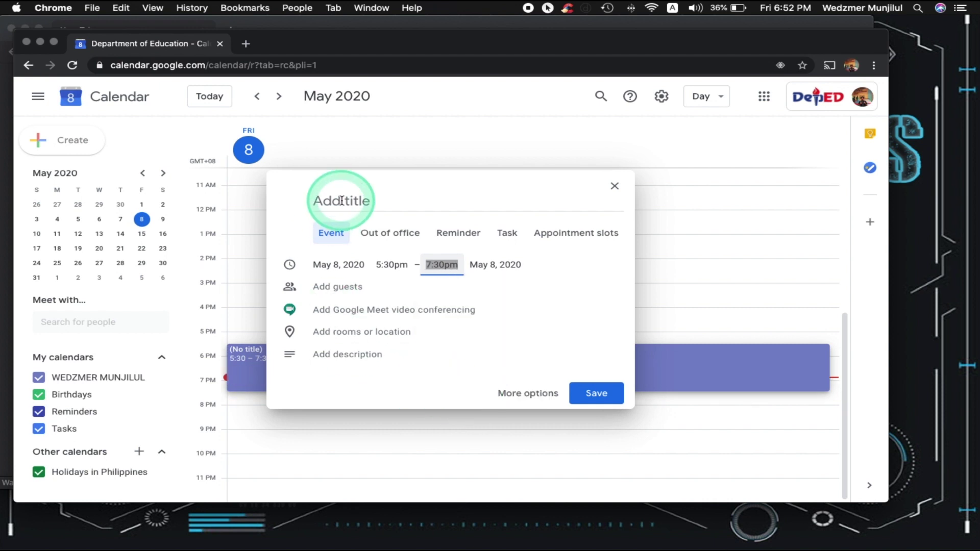
Step: Title the event "Online Demonstration for Playing Videos with Audio", add Google Meet video conferencing, and save it
click(449, 202)
text(Online Demonstration)
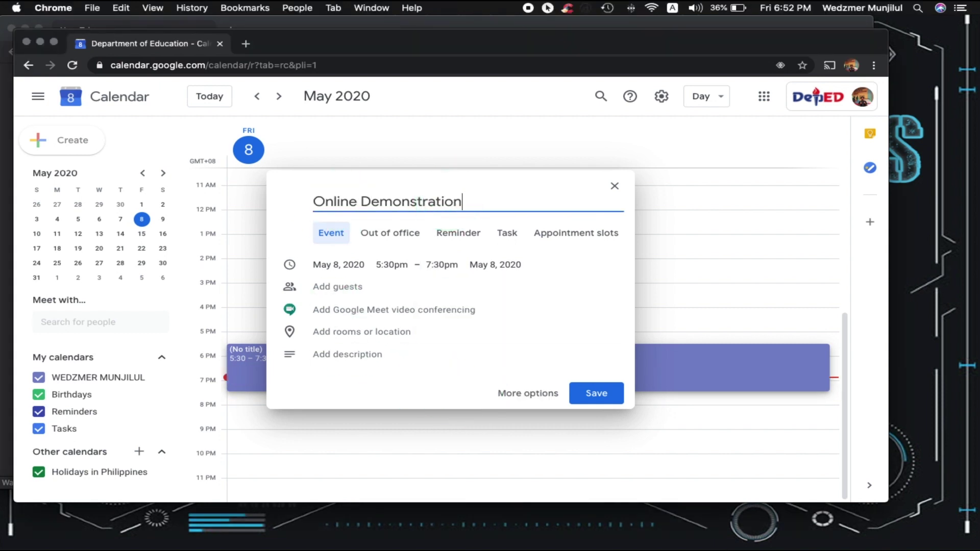
text( for Playing Videos with Audio)
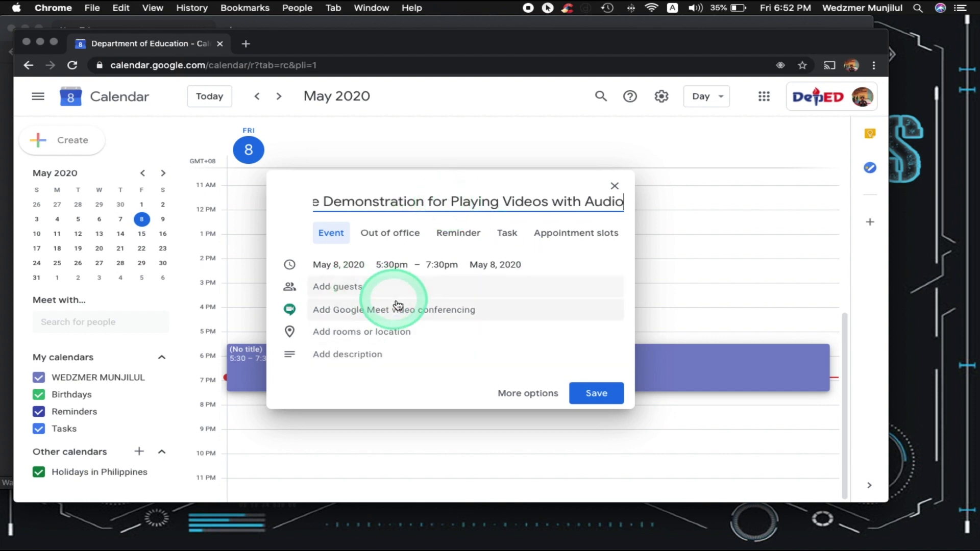
click(396, 323)
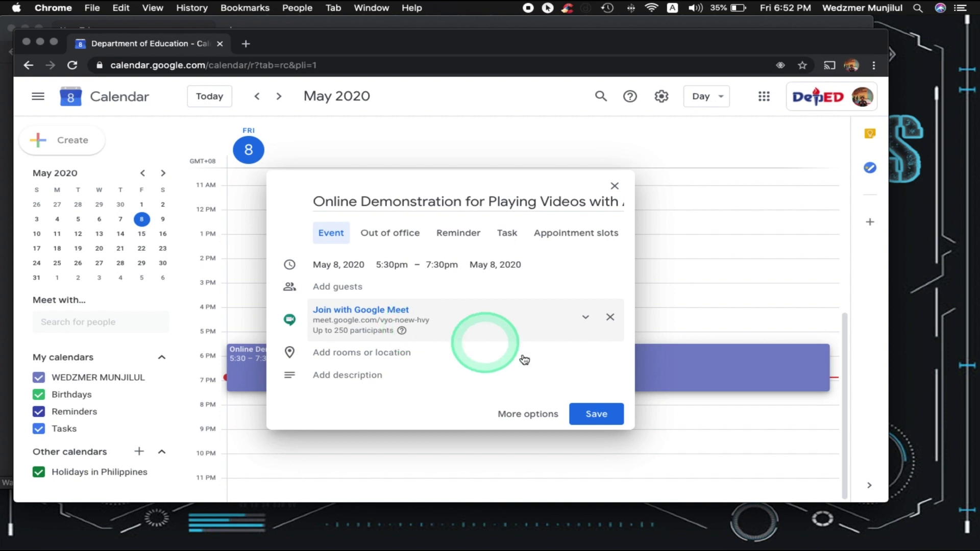
click(589, 413)
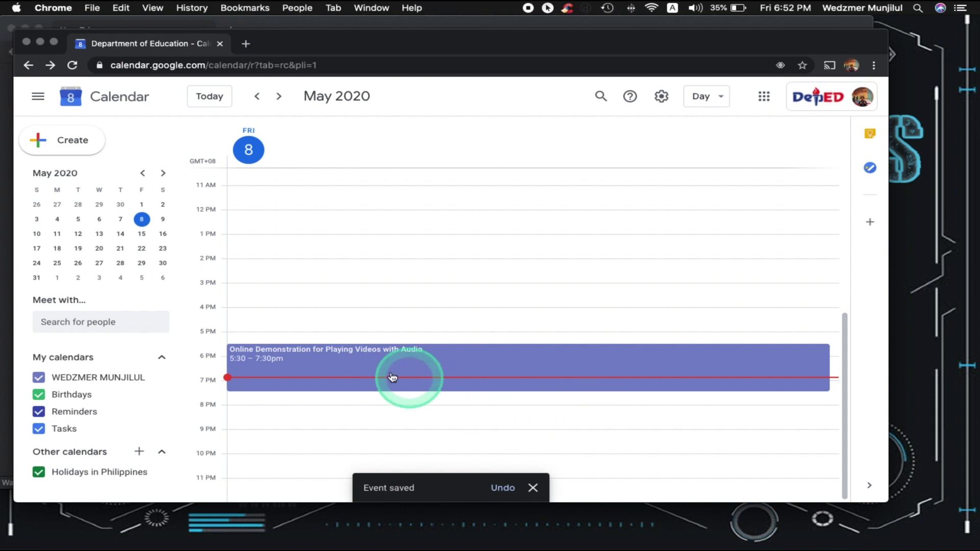
Step: Join the saved event's Google Meet call without granting camera or microphone access, and admit the participant asking to join
click(343, 356)
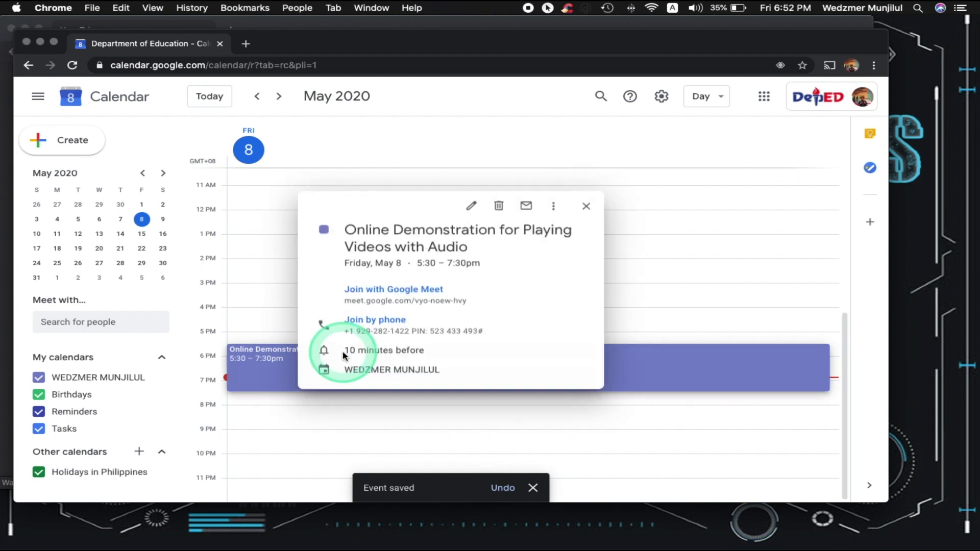
click(409, 291)
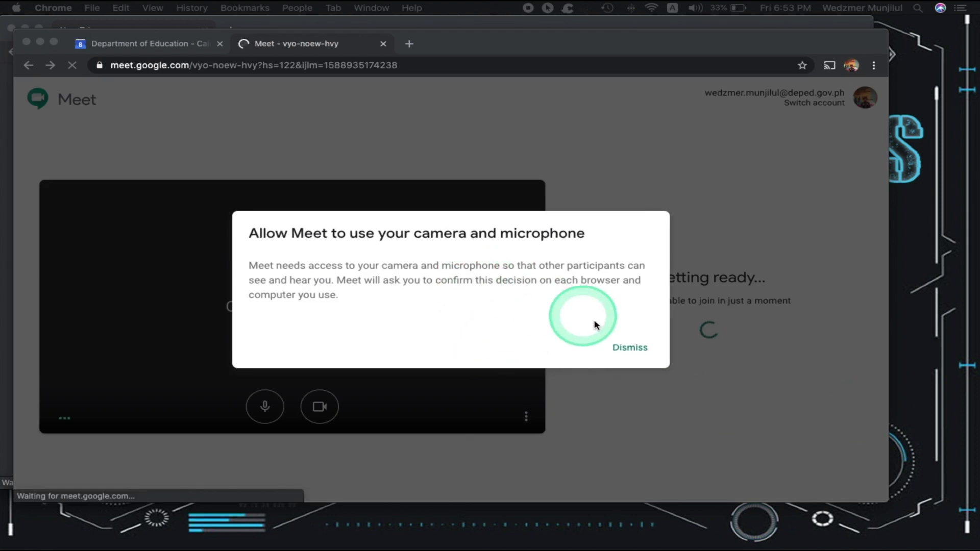
click(627, 346)
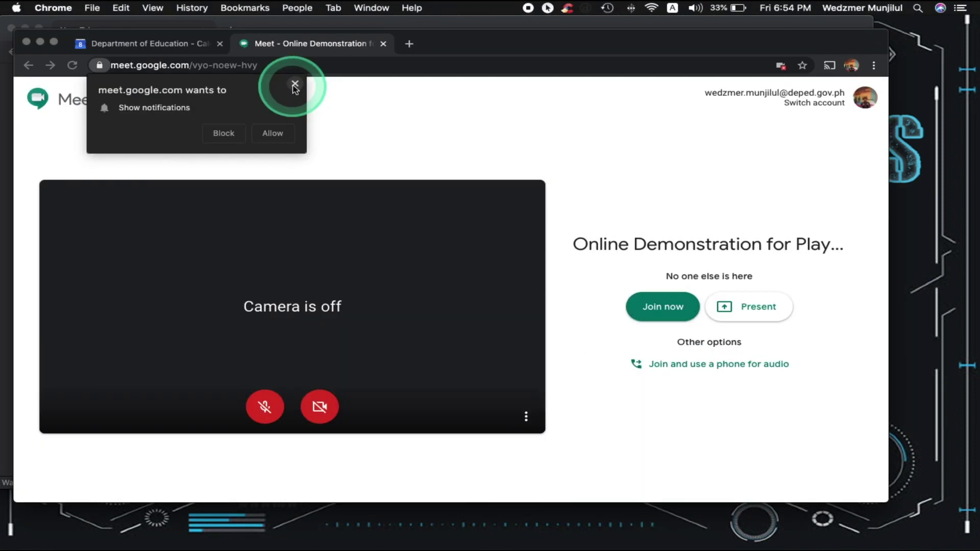
click(646, 307)
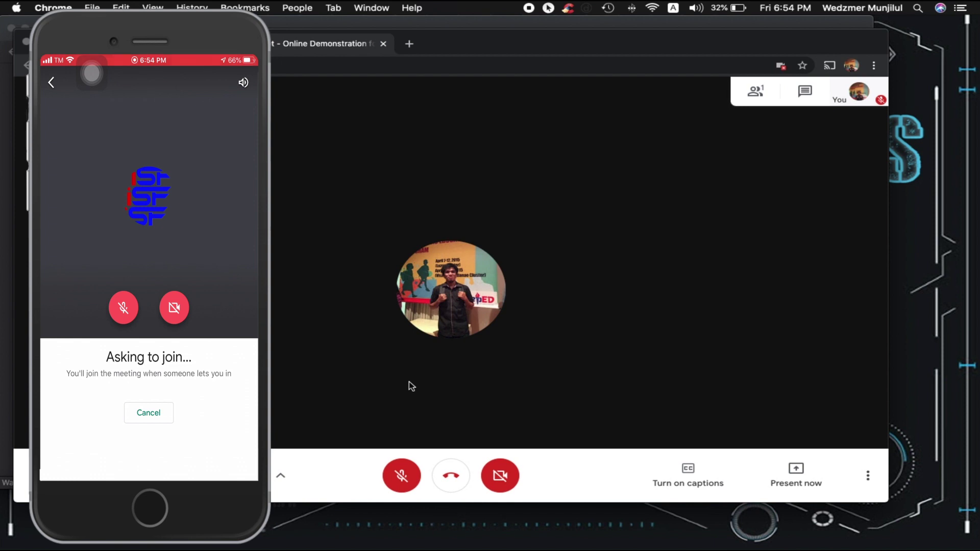
click(586, 329)
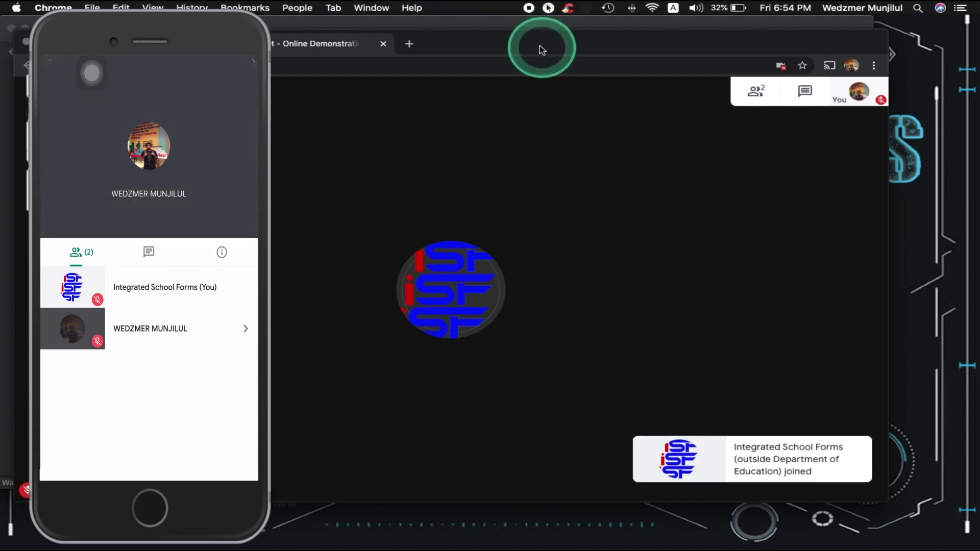
Step: Check the meeting's participant list and close it again
drag(500, 42, 475, 27)
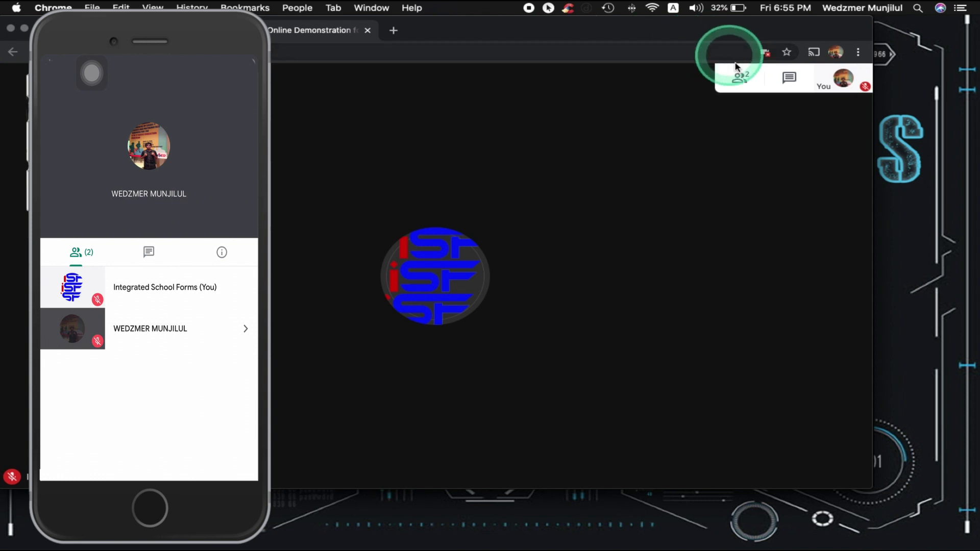
click(739, 80)
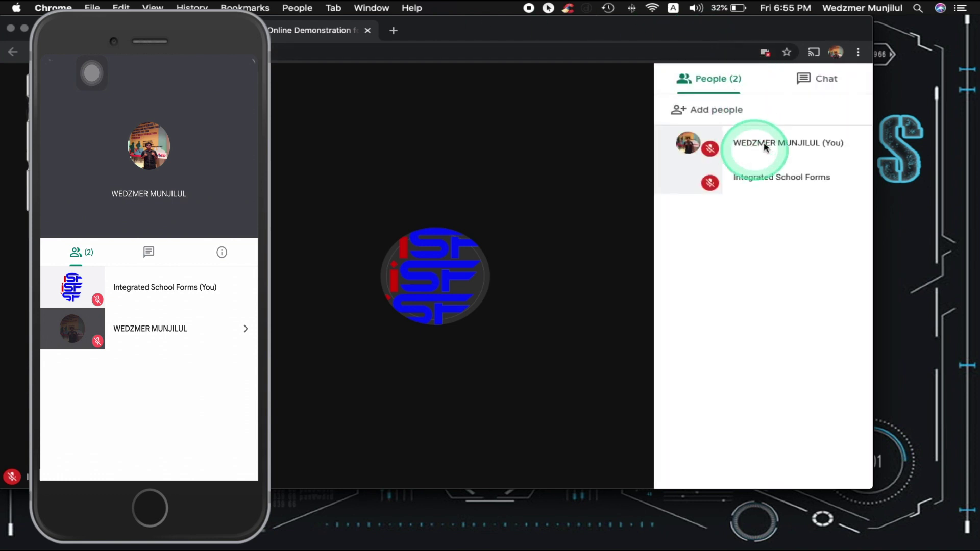
click(611, 211)
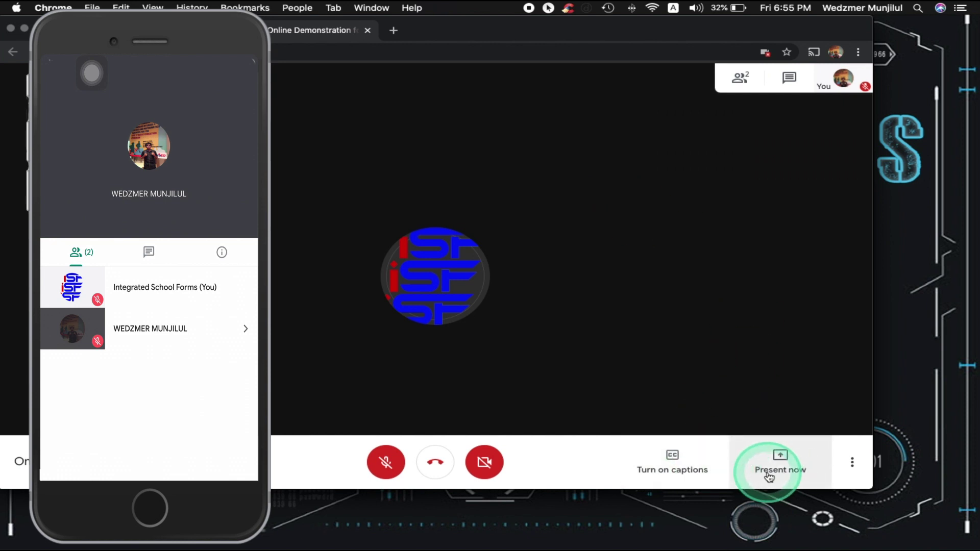
click(785, 472)
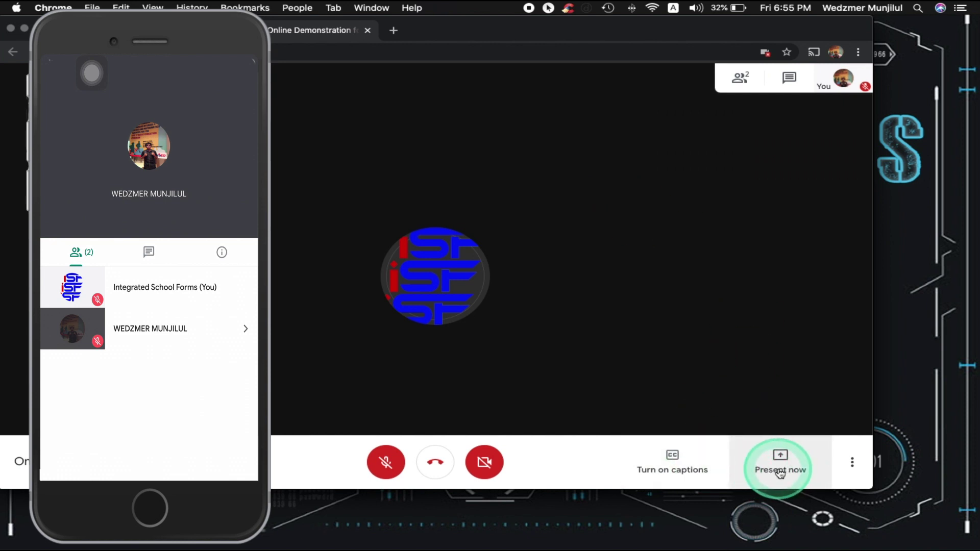
click(782, 473)
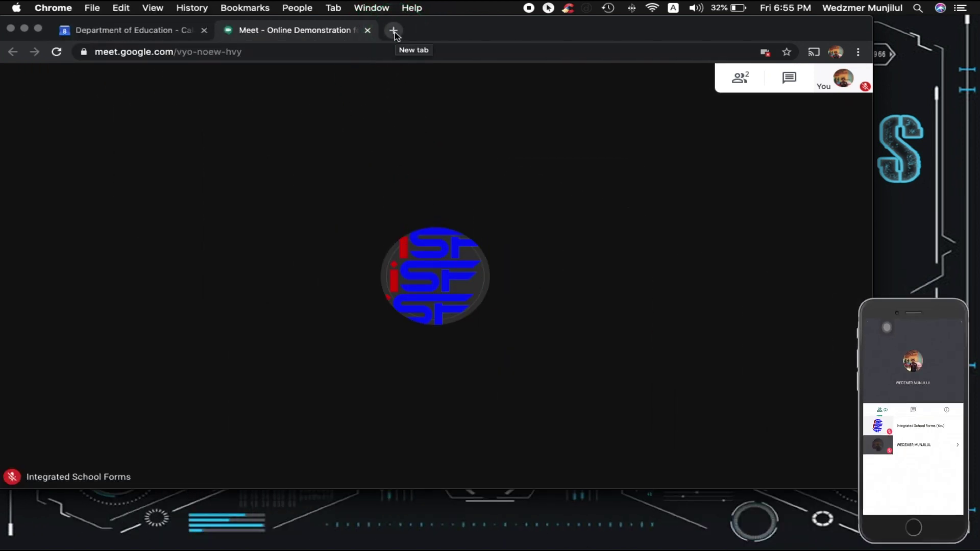
mouse_move(484, 149)
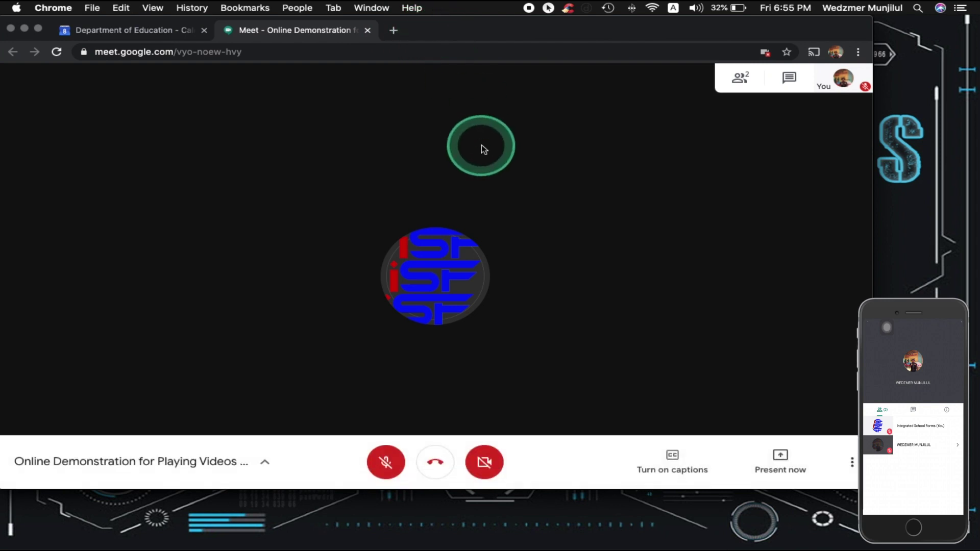
click(393, 31)
text(https://www.youtube.com/watch?v=HcONiFStdaY)
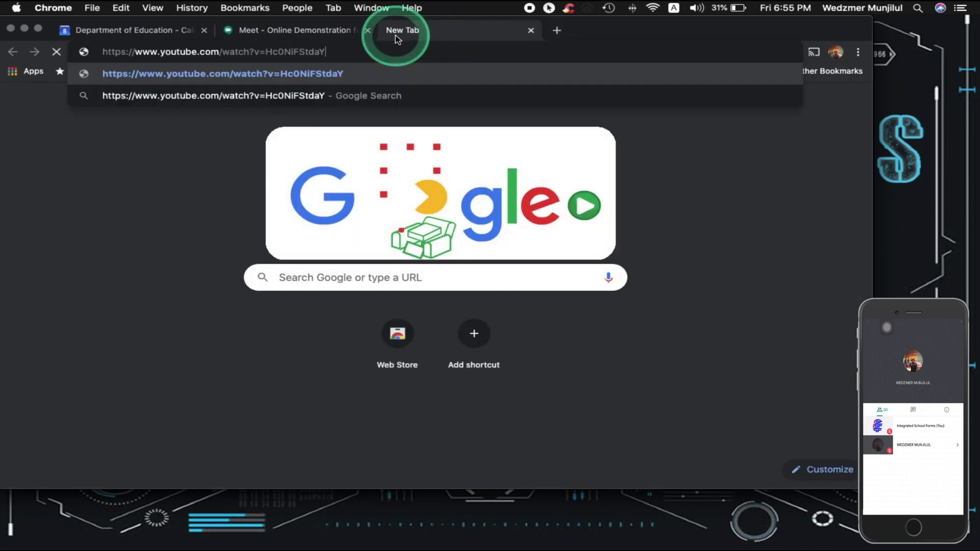
key(Return)
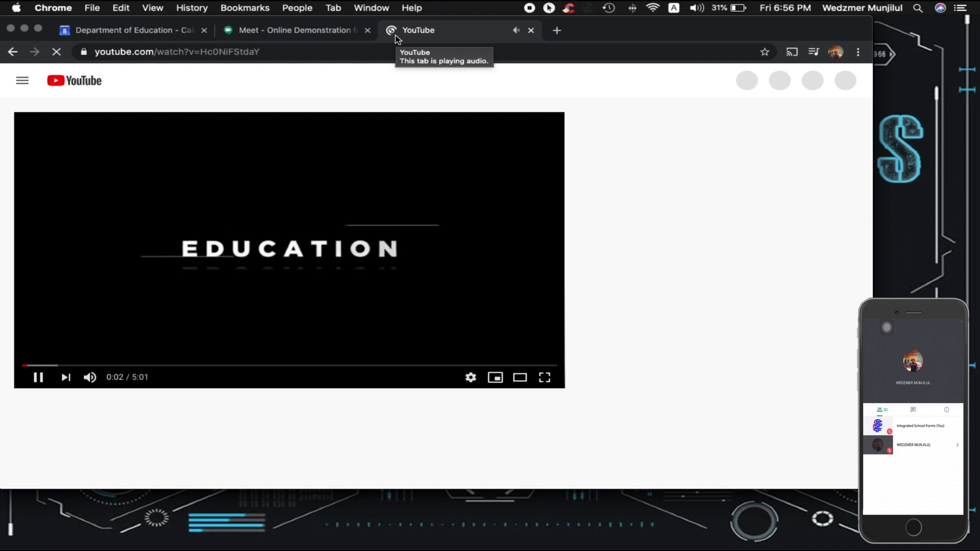
click(38, 377)
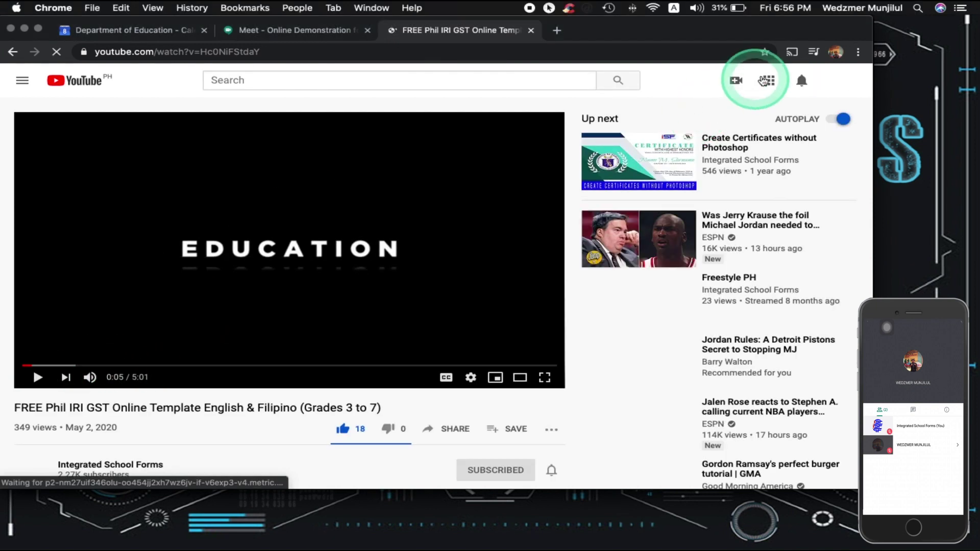
Step: Cast the YouTube tab to the "Online Demonstration for Playing Videos with Audio" meeting
click(793, 53)
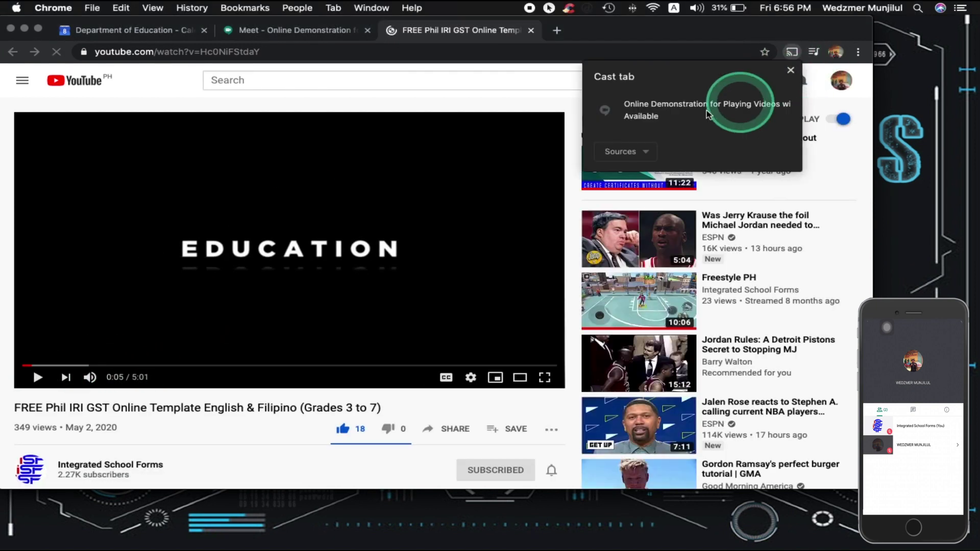
click(671, 121)
click(706, 124)
click(711, 125)
click(645, 121)
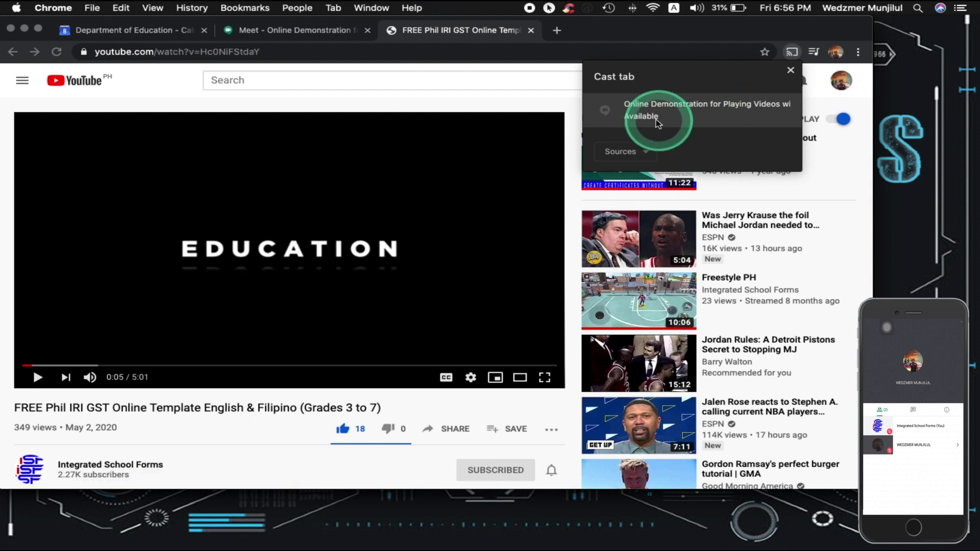
click(702, 122)
click(674, 124)
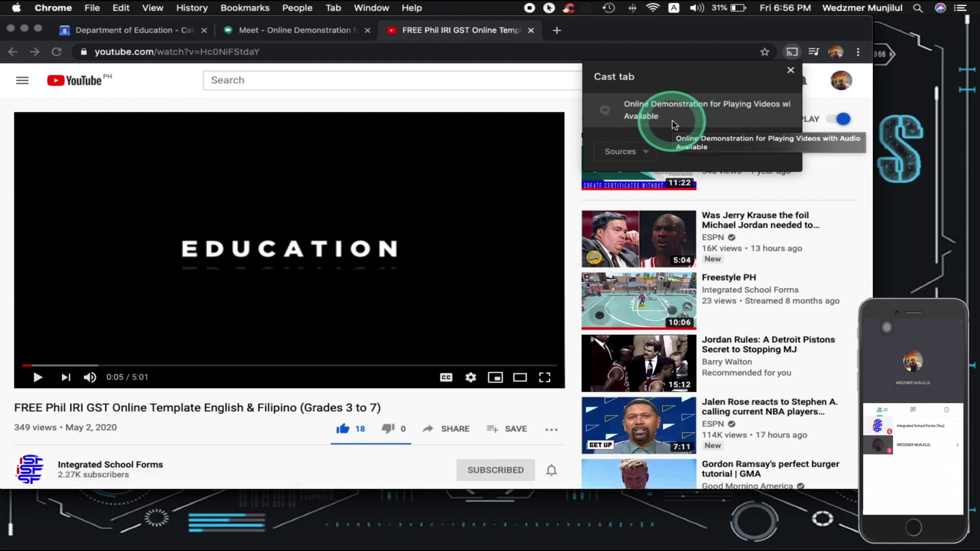
click(674, 125)
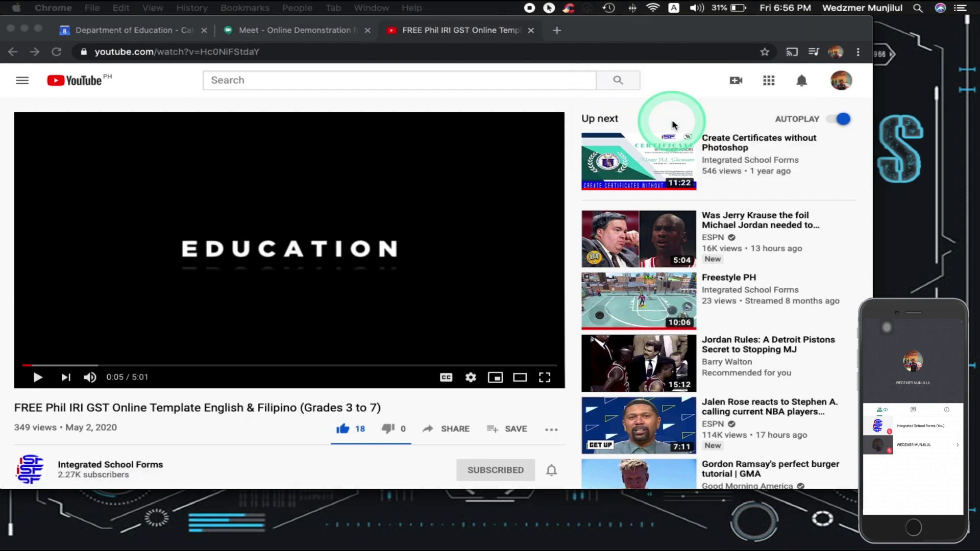
click(792, 52)
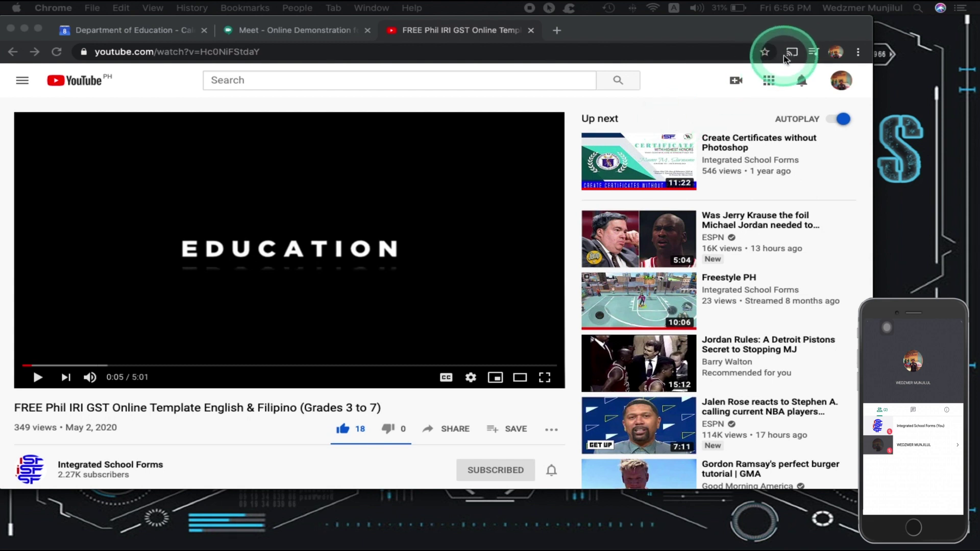
click(690, 121)
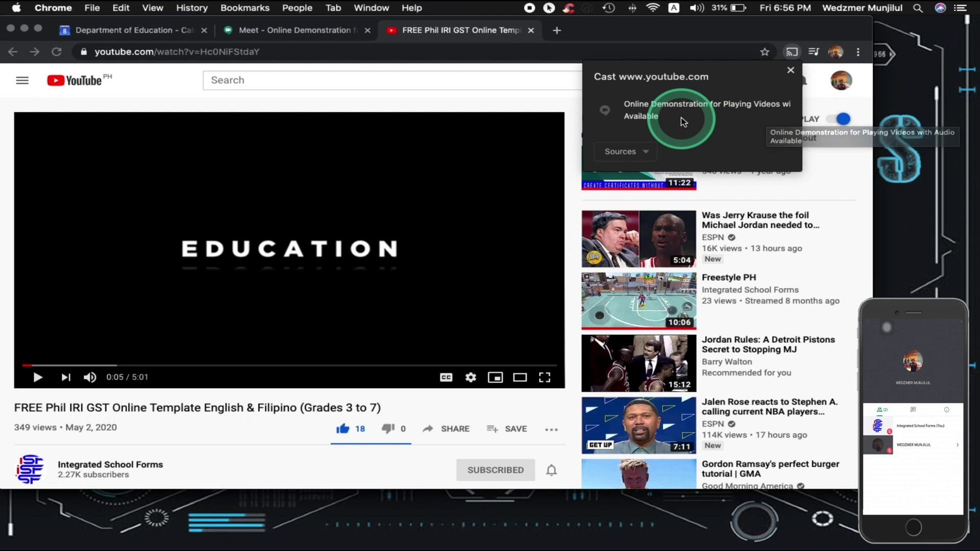
click(634, 116)
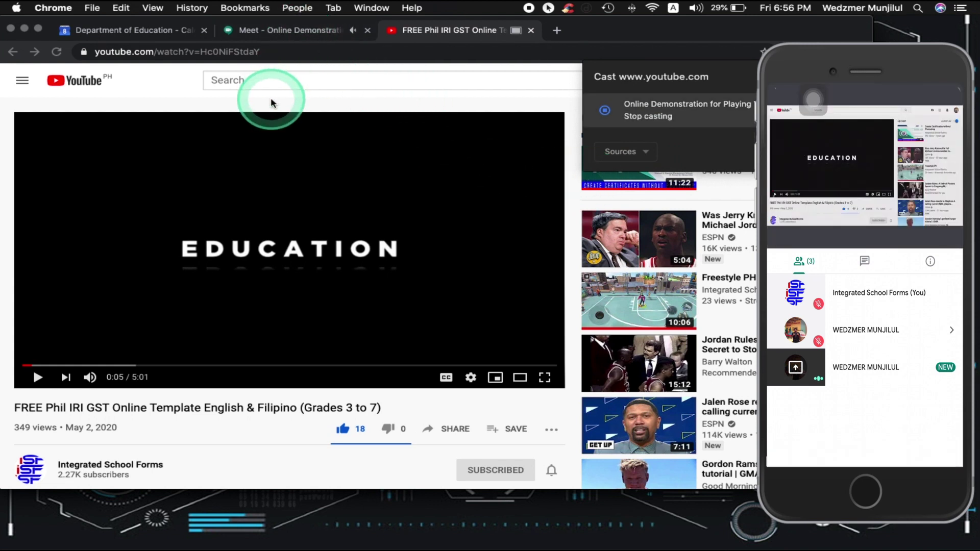
Step: Play the YouTube video, check the presentation in the Meet call, and return to the video to pause it
click(30, 382)
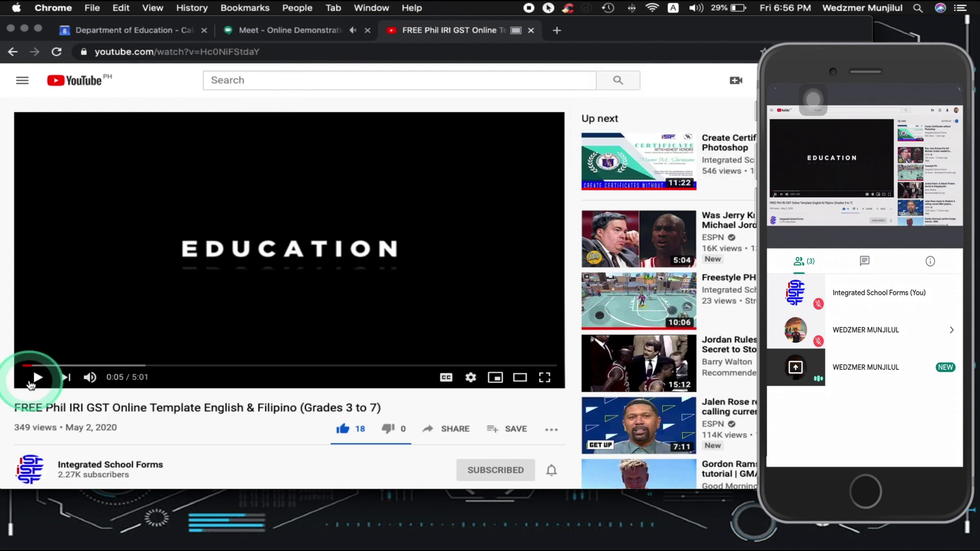
click(35, 378)
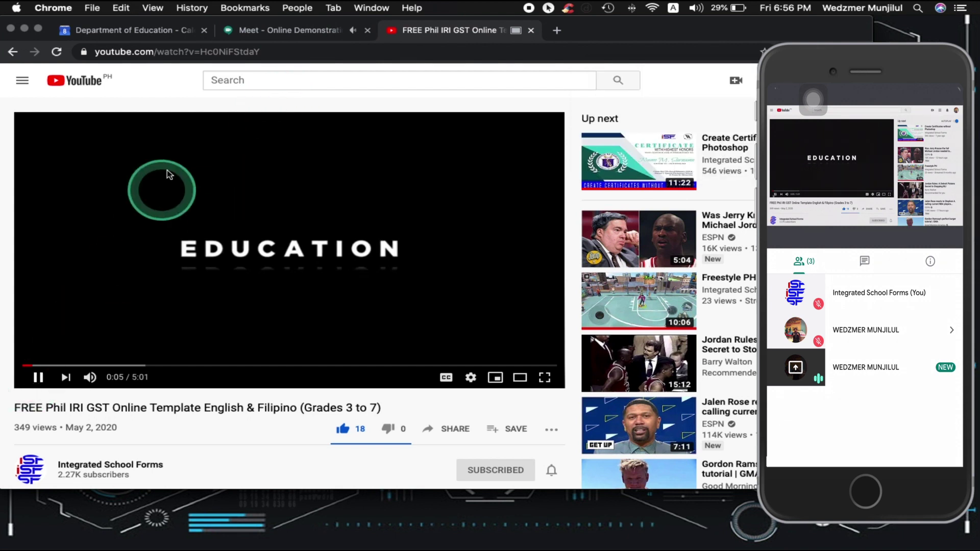
click(304, 30)
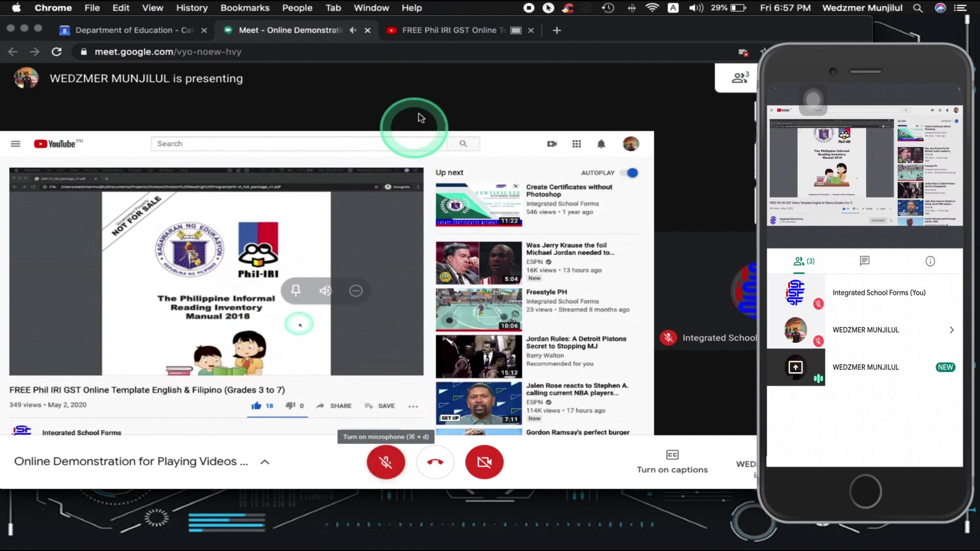
click(449, 29)
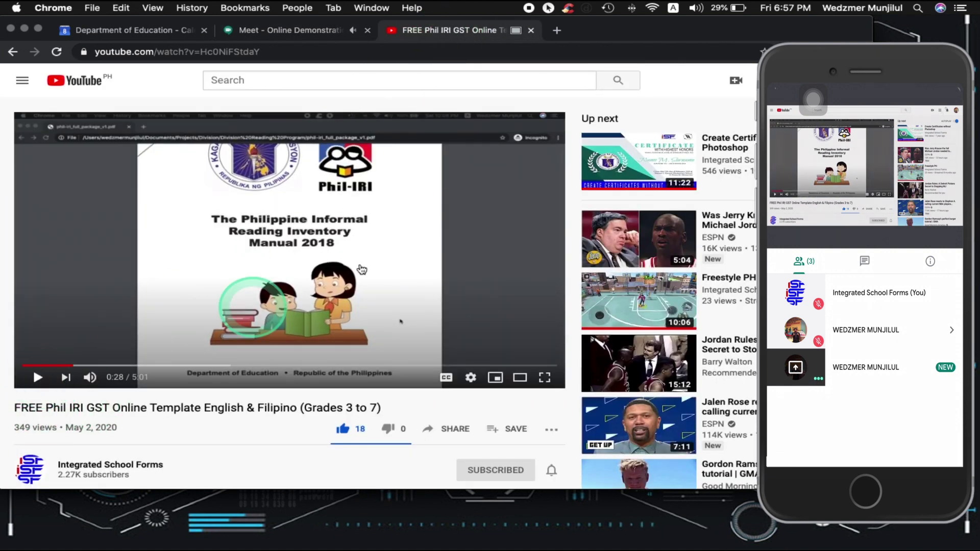
Step: Stop casting the YouTube tab to the meeting and return to the Meet call
click(790, 56)
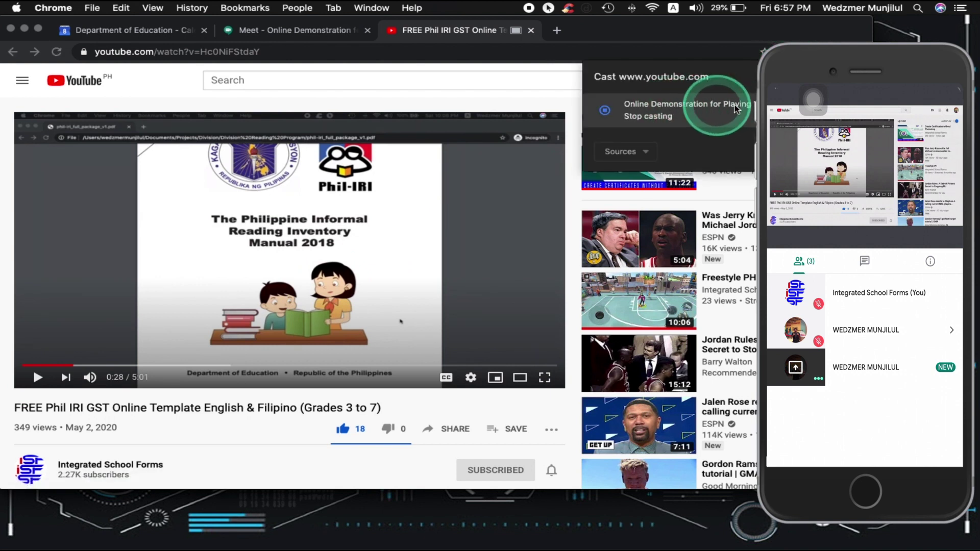
click(678, 116)
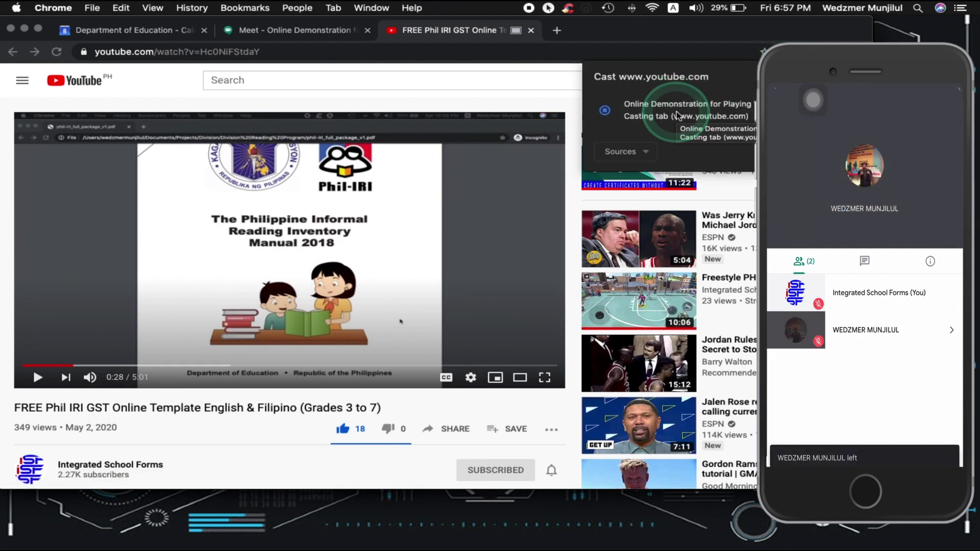
click(329, 40)
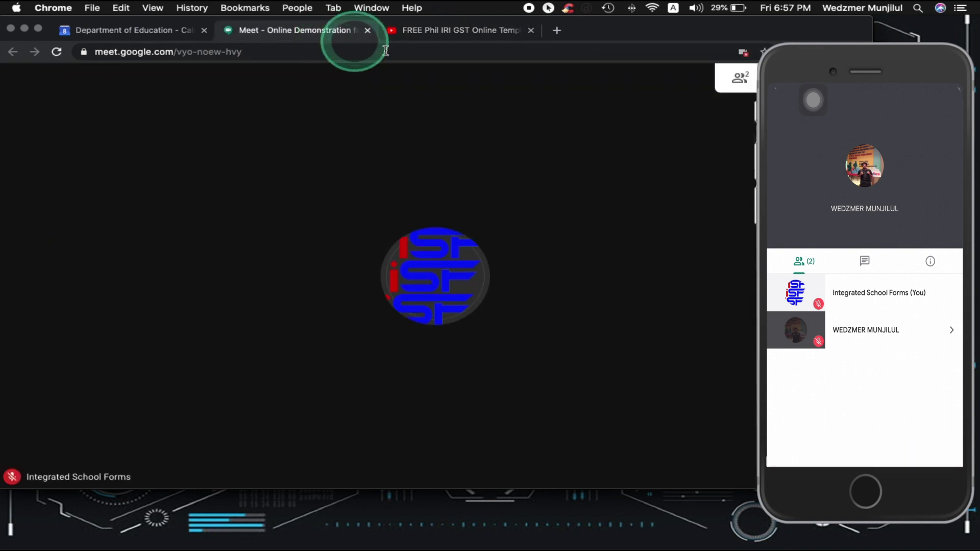